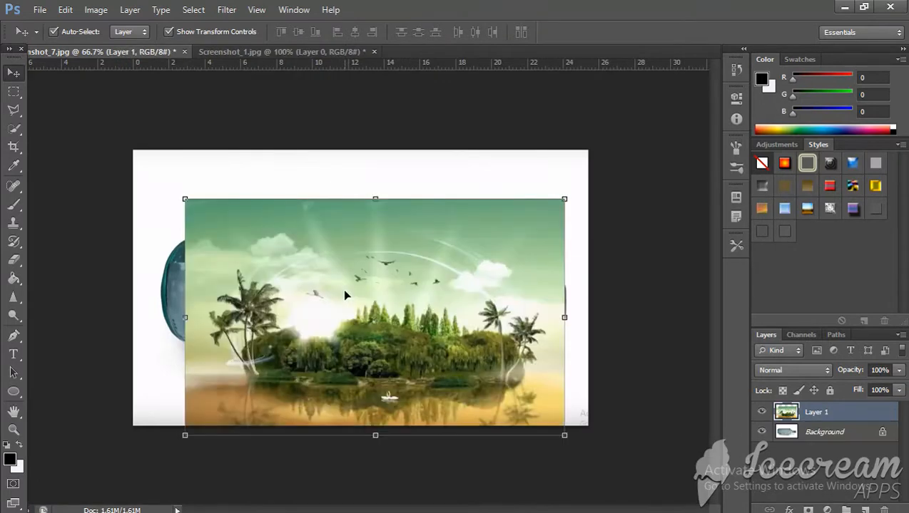
- Move the island image over the bottle and lower Layer 1's opacity to 52%
drag(395, 311, 375, 286)
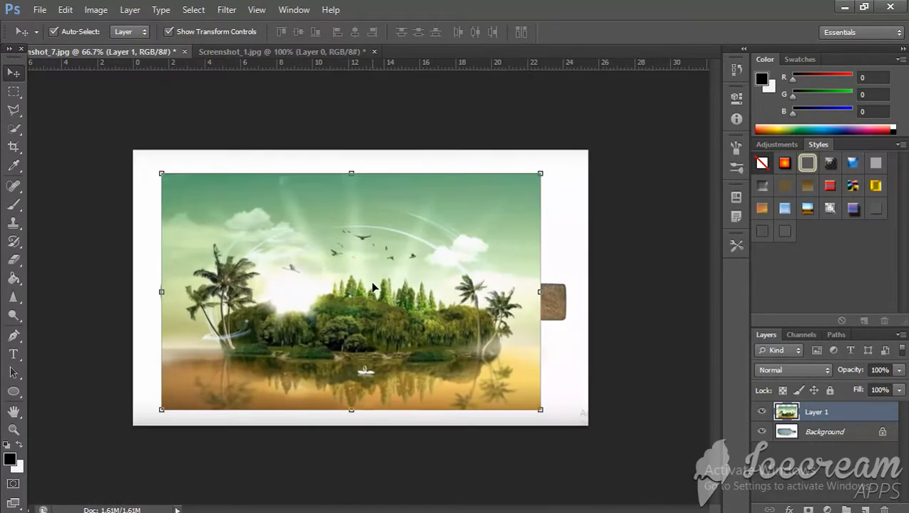
click(882, 370)
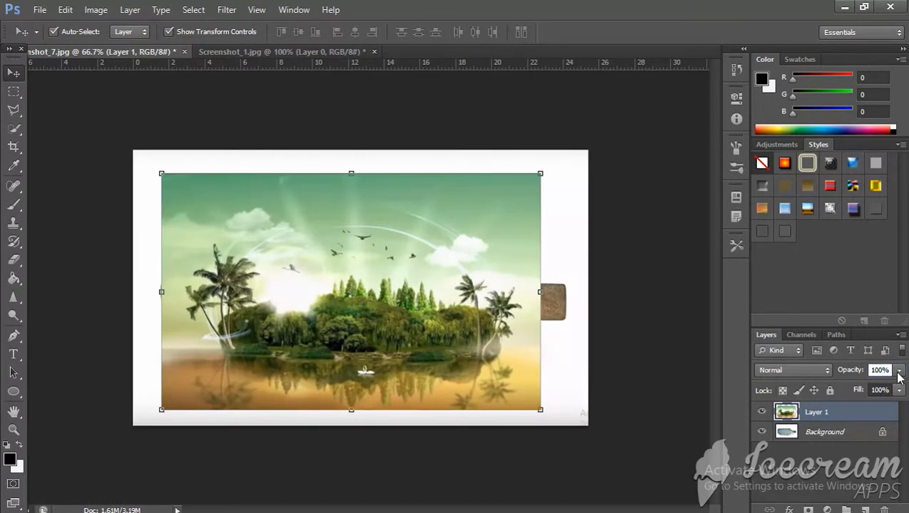
click(898, 372)
drag(864, 388, 865, 388)
click(430, 279)
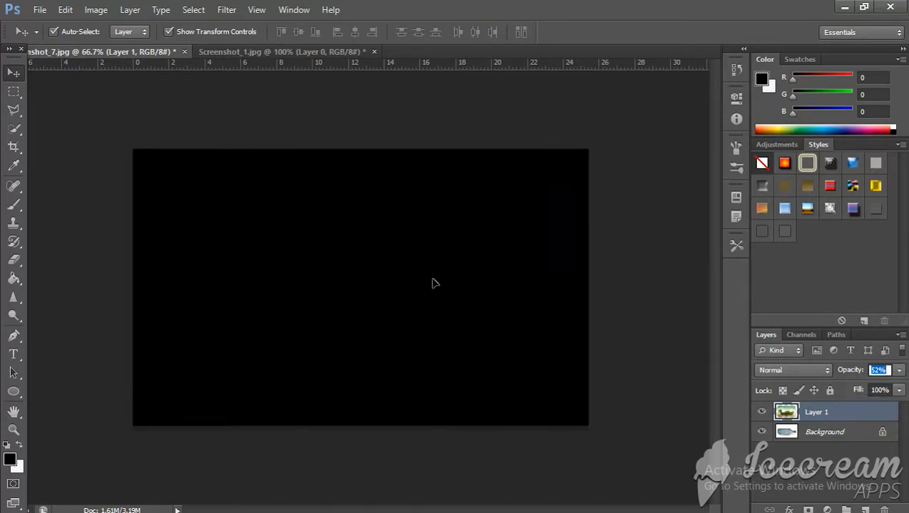
- Scale the island layer to about 91% width and 72% height and position it over the bottle's body
drag(462, 276, 435, 277)
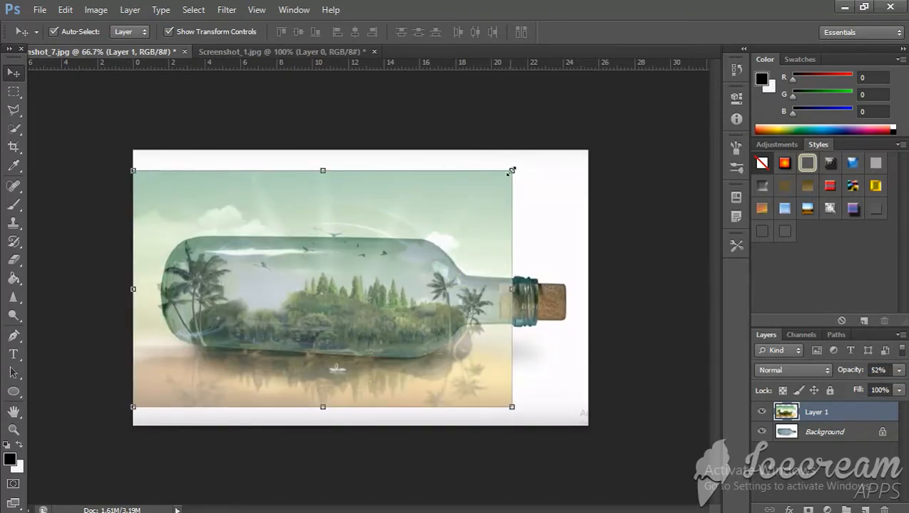
drag(512, 170, 482, 207)
drag(421, 282, 423, 276)
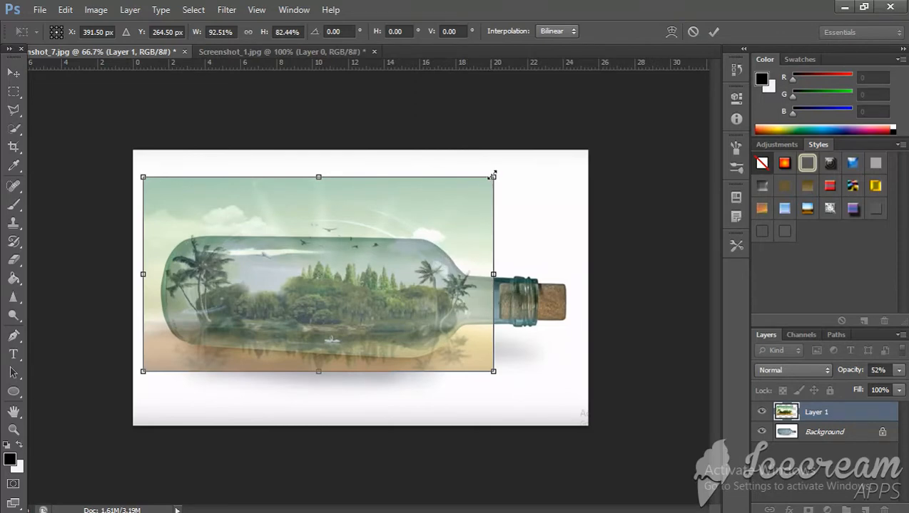
drag(492, 174, 473, 203)
drag(398, 282, 405, 272)
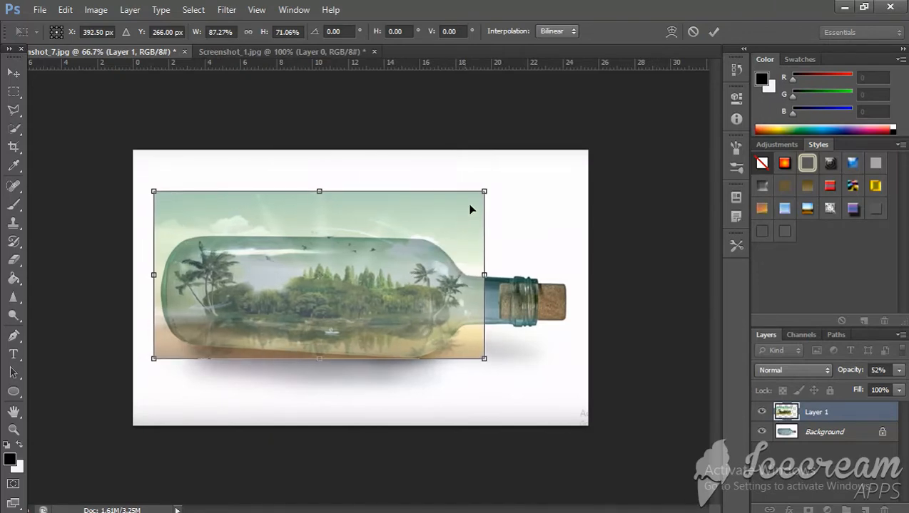
mouse_move(483, 191)
mouse_down()
mouse_move(511, 189)
mouse_move(500, 188)
mouse_up()
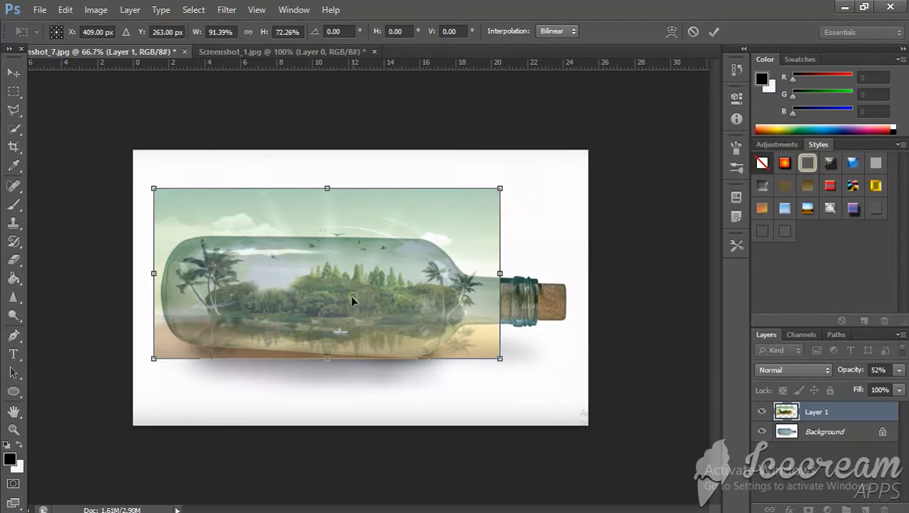
drag(350, 301, 350, 304)
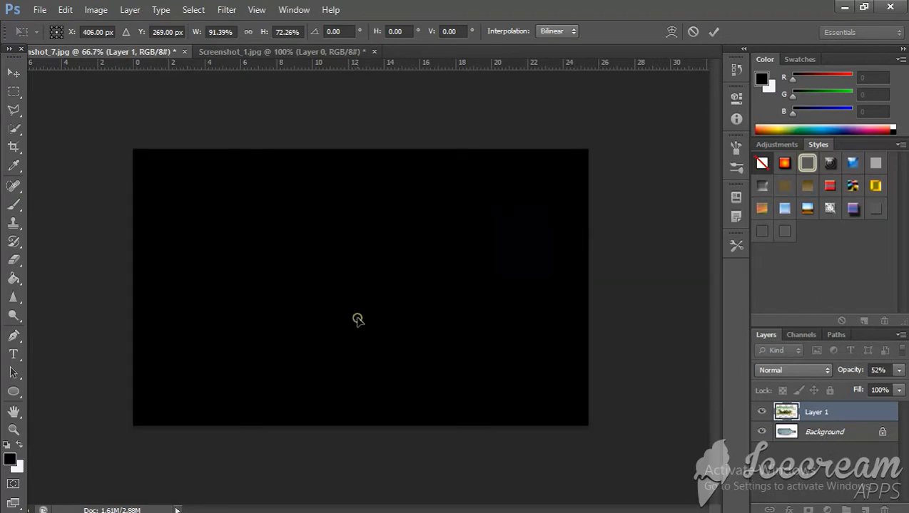
drag(358, 319, 354, 317)
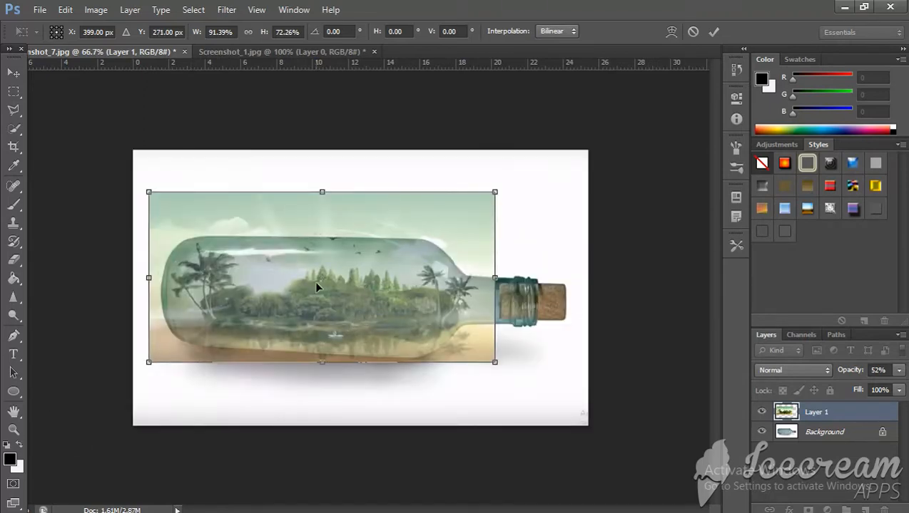
- Restore Layer 1's opacity to 100% and apply the transformation
click(897, 371)
drag(875, 387, 904, 388)
click(713, 31)
click(713, 32)
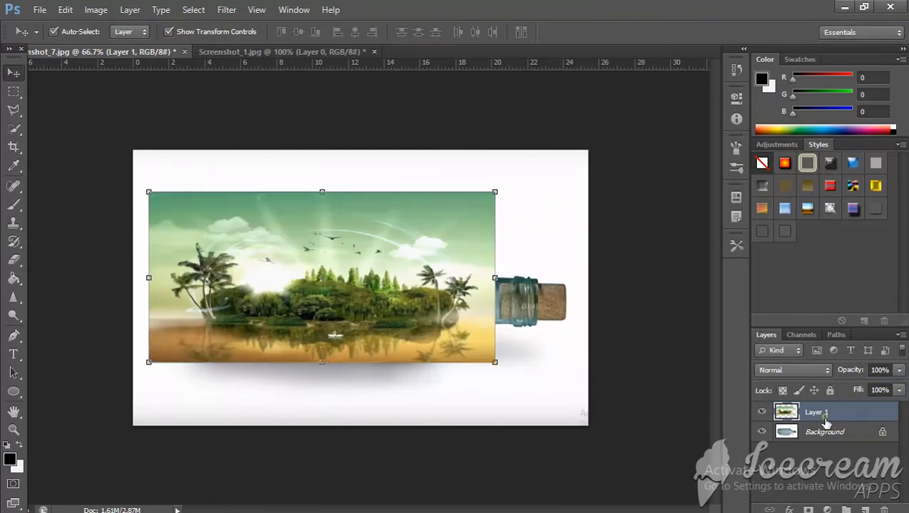
- Add a layer mask to Layer 1 and fill it with the near-black foreground colour 010101
click(809, 510)
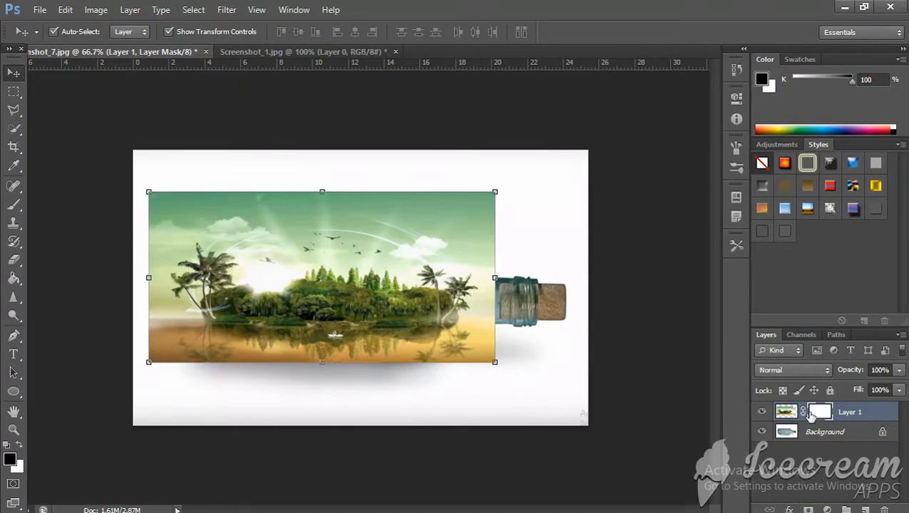
click(10, 459)
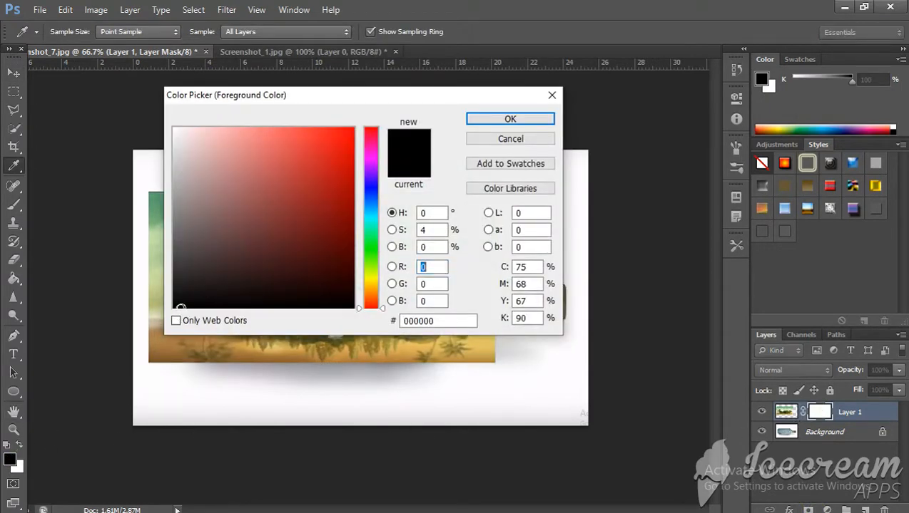
click(175, 307)
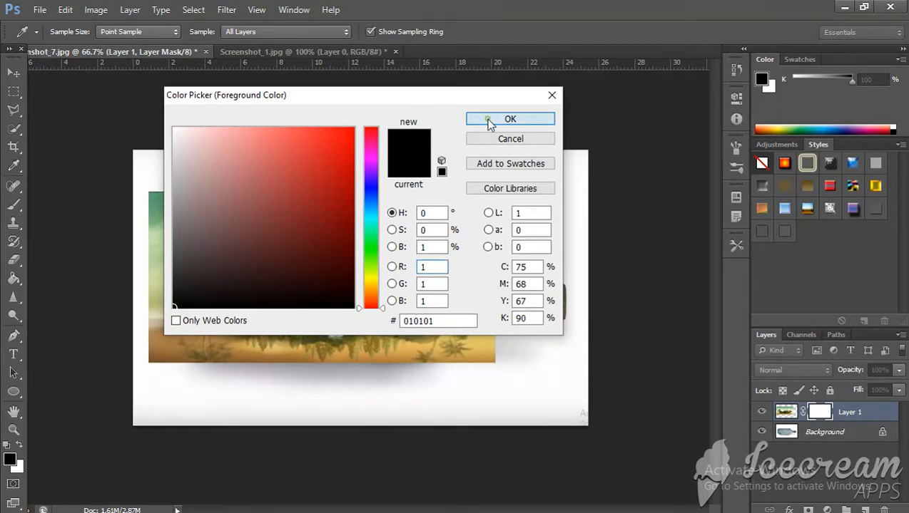
click(489, 121)
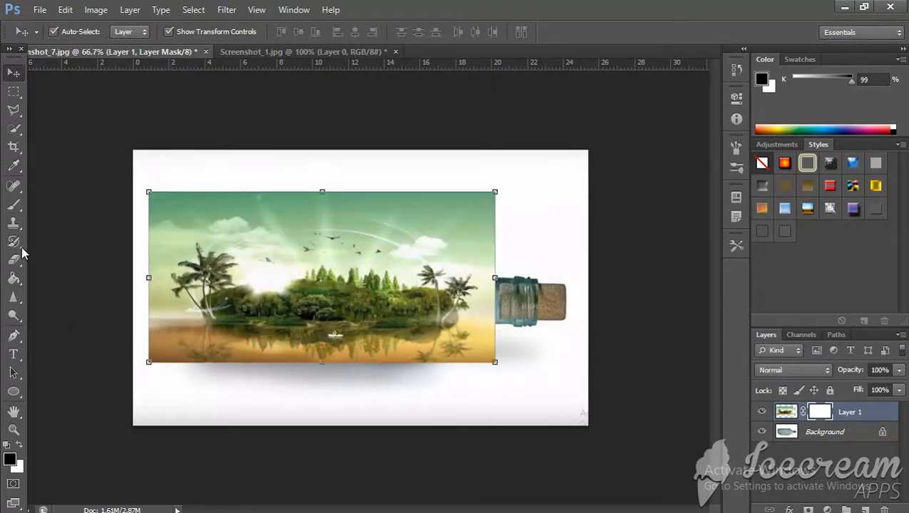
mouse_move(17, 284)
mouse_down()
mouse_move(51, 275)
mouse_move(57, 289)
mouse_up()
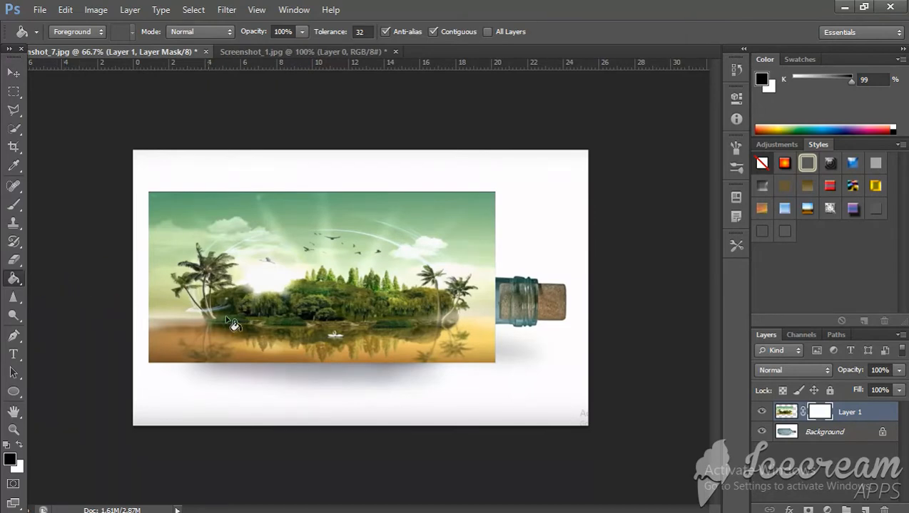
click(302, 288)
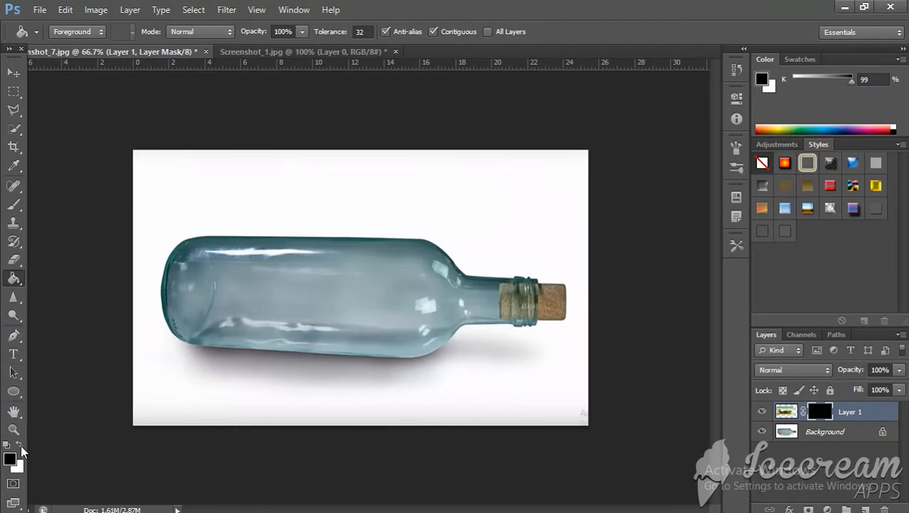
- Erase a short stroke in the mask near the bottle's base with the 10 px Eraser
click(13, 259)
key(z)
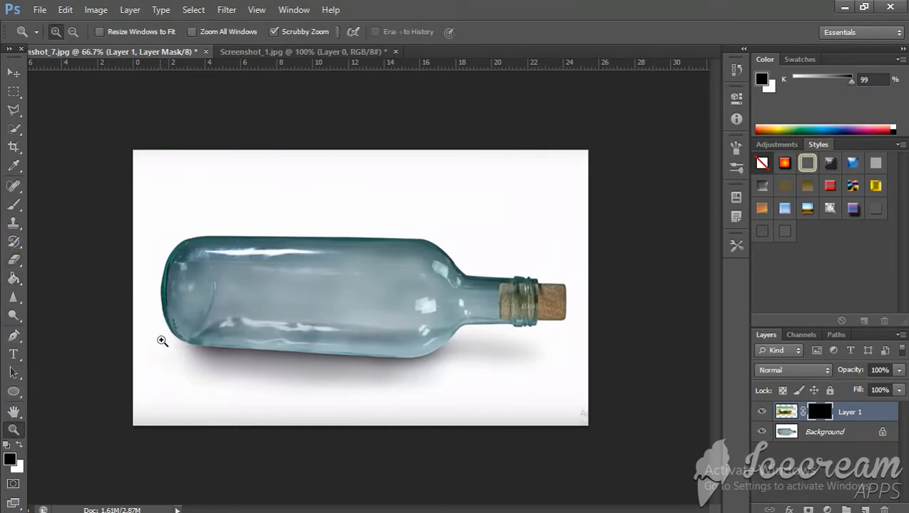
mouse_move(158, 341)
mouse_down()
mouse_move(241, 283)
mouse_move(336, 275)
mouse_up()
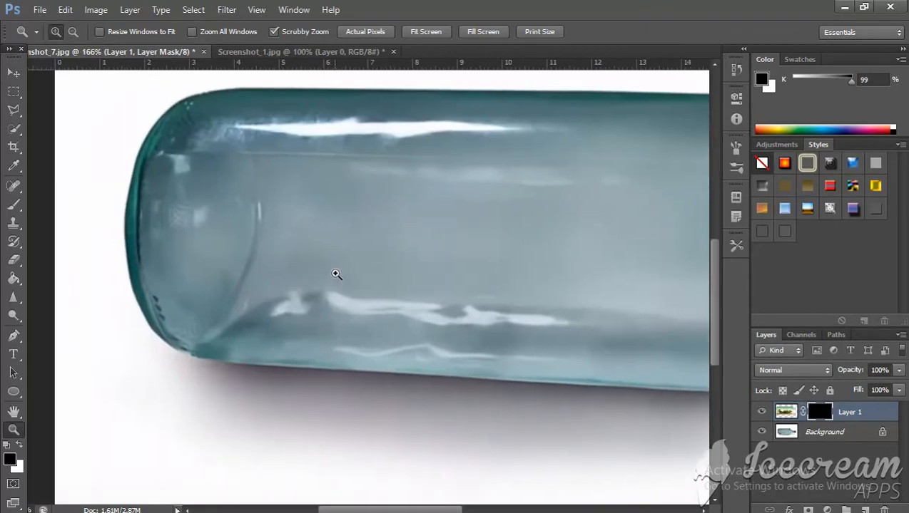
click(13, 260)
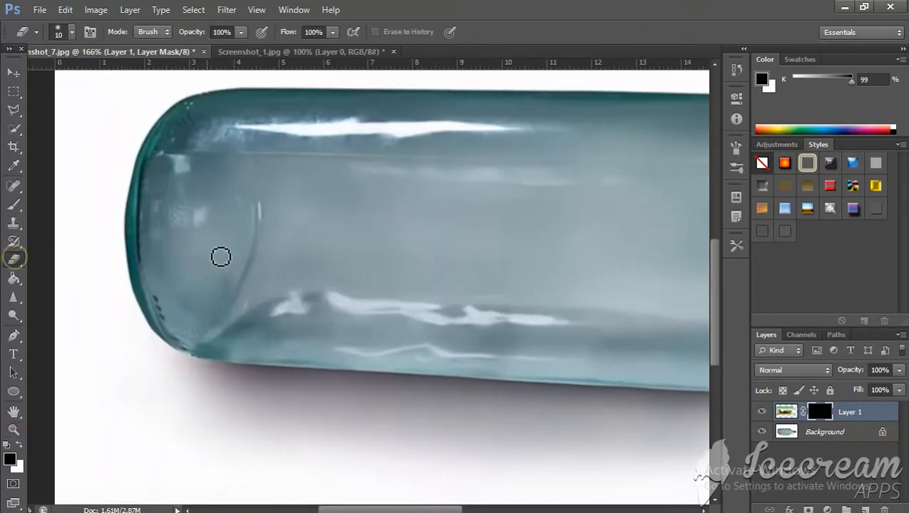
mouse_move(216, 249)
mouse_down()
mouse_move(253, 236)
mouse_move(253, 246)
mouse_up()
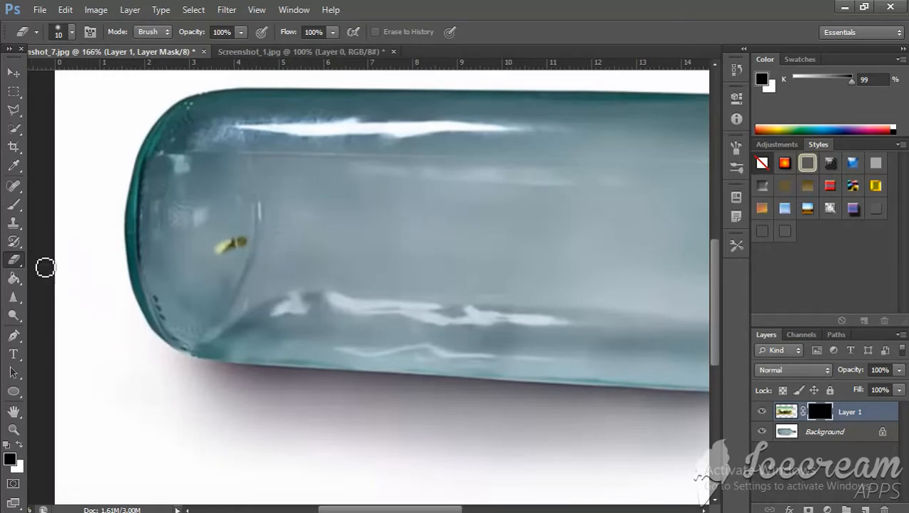
- Set the Eraser size to 61 px and erase the mask over the palm trees near the bottle's base
right_click(20, 264)
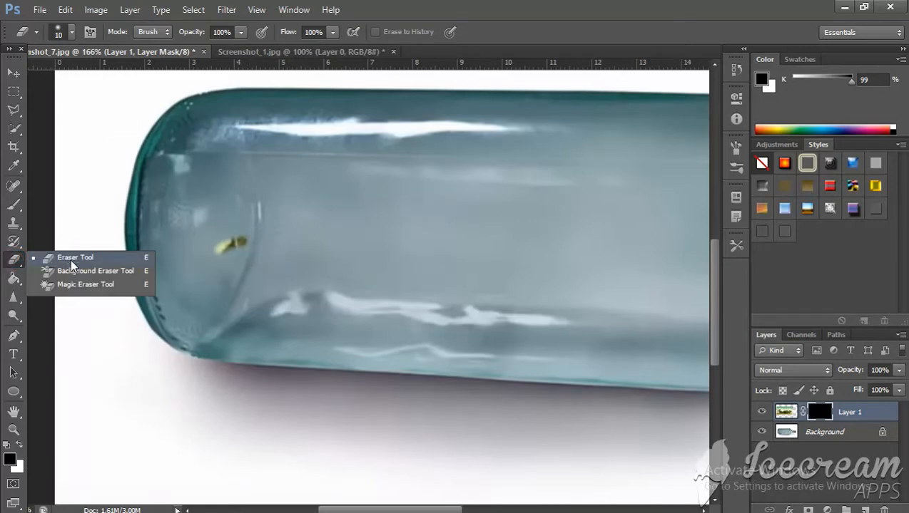
click(114, 256)
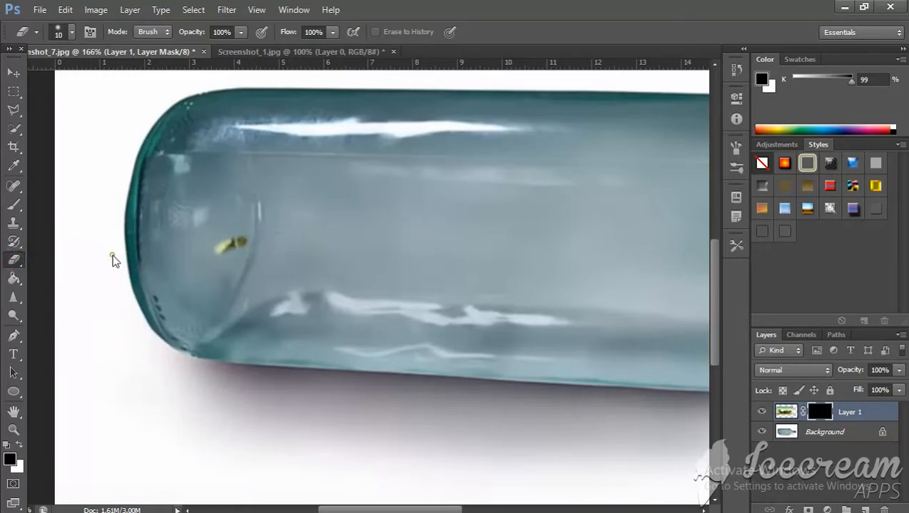
click(70, 36)
mouse_move(76, 81)
mouse_down()
mouse_move(92, 76)
mouse_move(63, 73)
mouse_up()
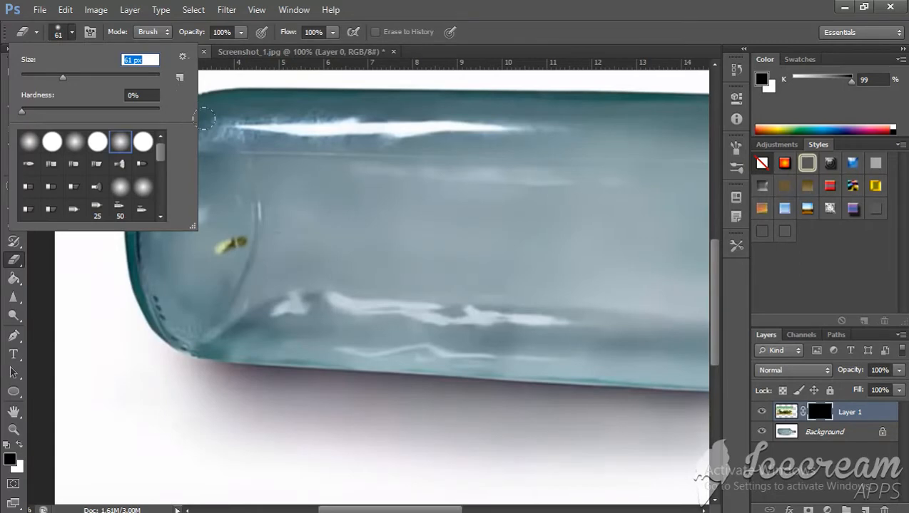
click(227, 148)
mouse_move(224, 185)
mouse_down()
mouse_move(211, 225)
mouse_move(233, 176)
mouse_move(216, 173)
mouse_move(227, 161)
mouse_move(235, 191)
mouse_up()
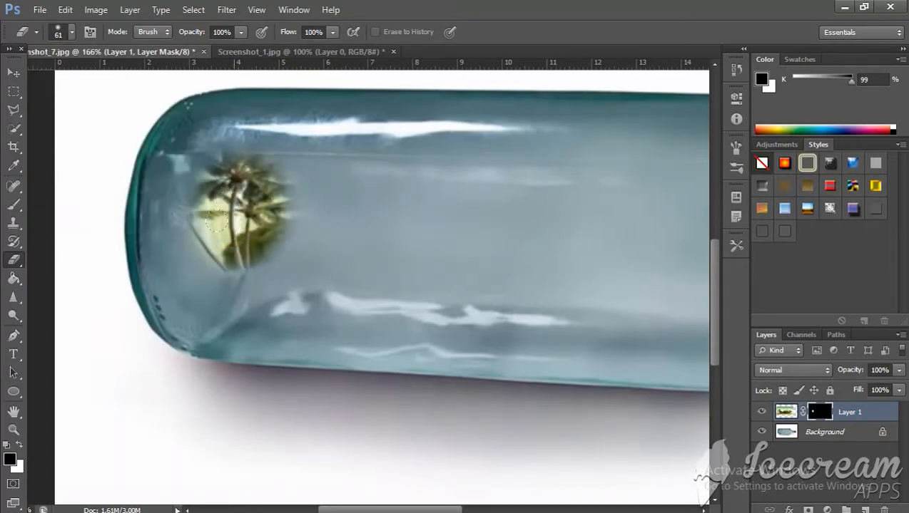
- Reduce the Eraser to 30 px and erase the mask along the inside of the bottle's rounded base end
key(bracketleft)
key(bracketleft)
key(bracketleft)
key(bracketleft)
key(bracketleft)
key(bracketright)
key(bracketright)
mouse_move(284, 113)
mouse_down()
mouse_move(221, 108)
mouse_move(165, 143)
mouse_move(152, 199)
mouse_move(154, 255)
mouse_move(175, 308)
mouse_move(214, 337)
mouse_move(228, 335)
mouse_move(201, 333)
mouse_up()
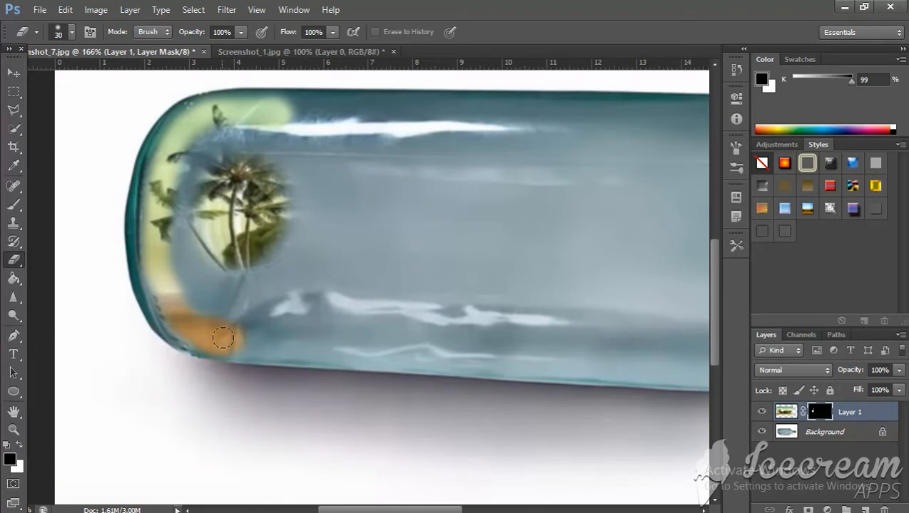
- Erase the mask in a band along the inside of the bottle's lower edge, undoing a stray stroke
drag(384, 309, 330, 295)
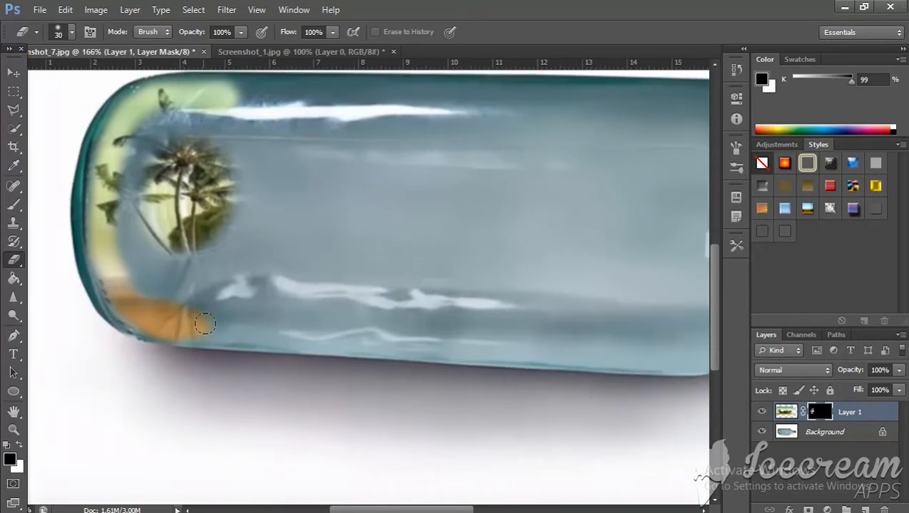
drag(236, 327, 501, 344)
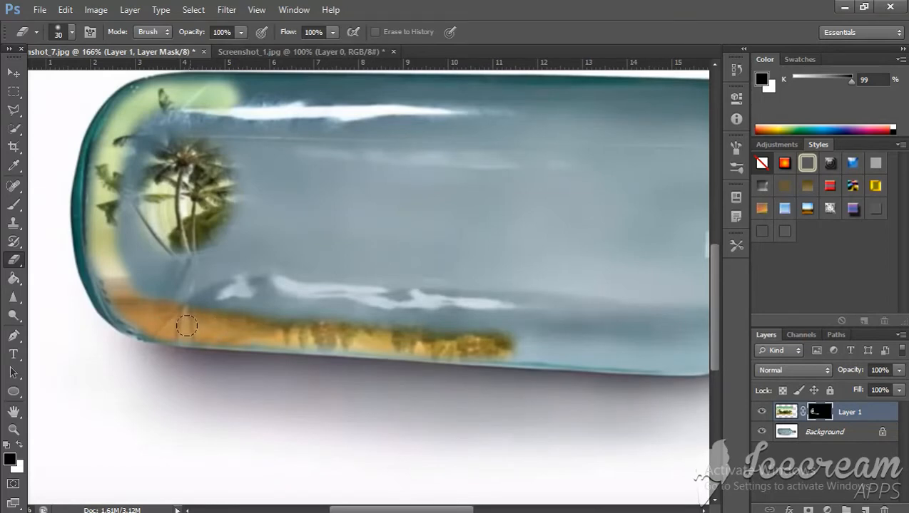
drag(252, 326, 310, 324)
key(ctrl+z)
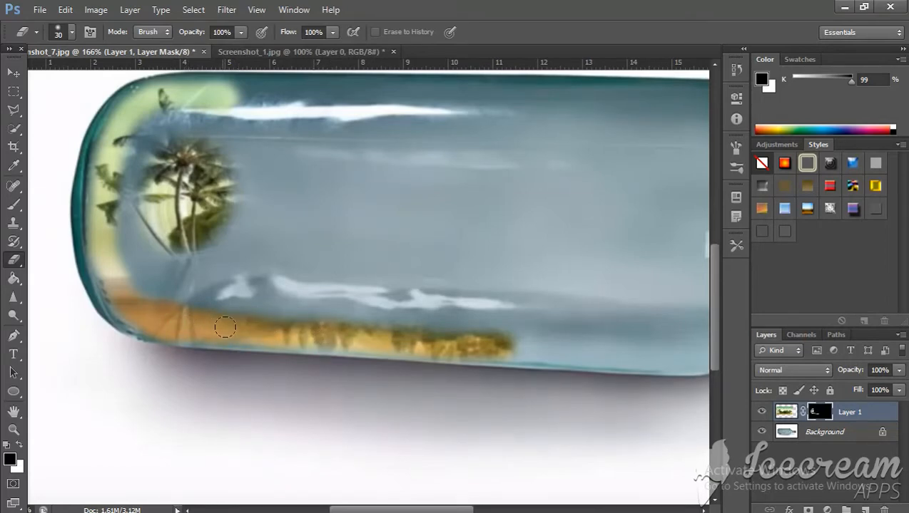
drag(277, 317, 207, 291)
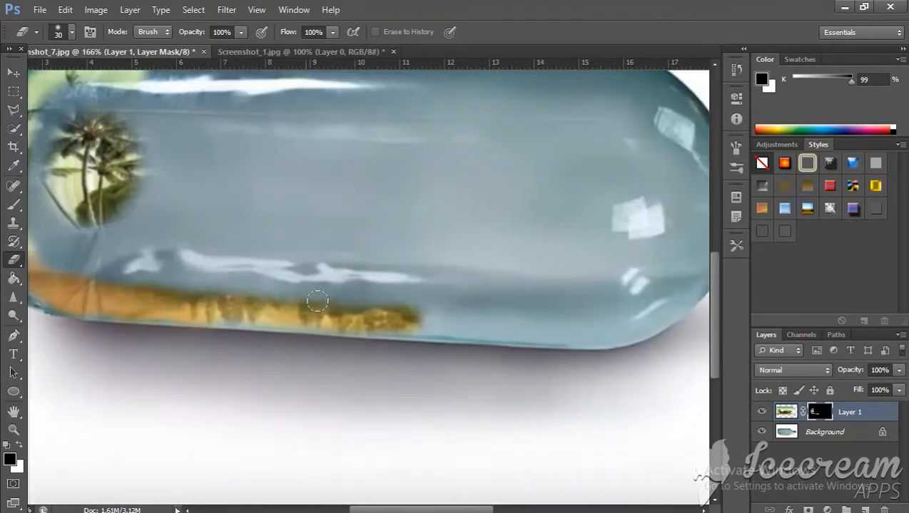
drag(360, 315, 521, 326)
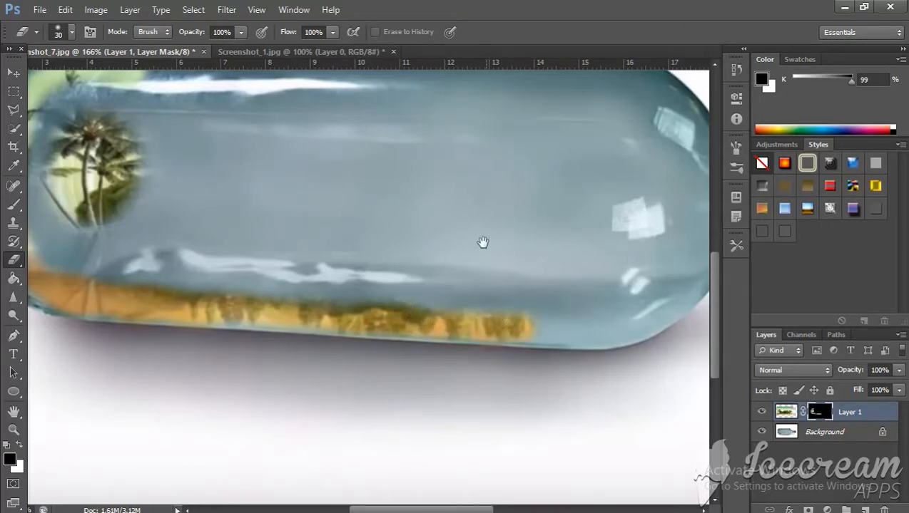
- Continue erasing the mask along the bottle's lower edge and around its lower shoulder towards the neck
drag(483, 242, 335, 219)
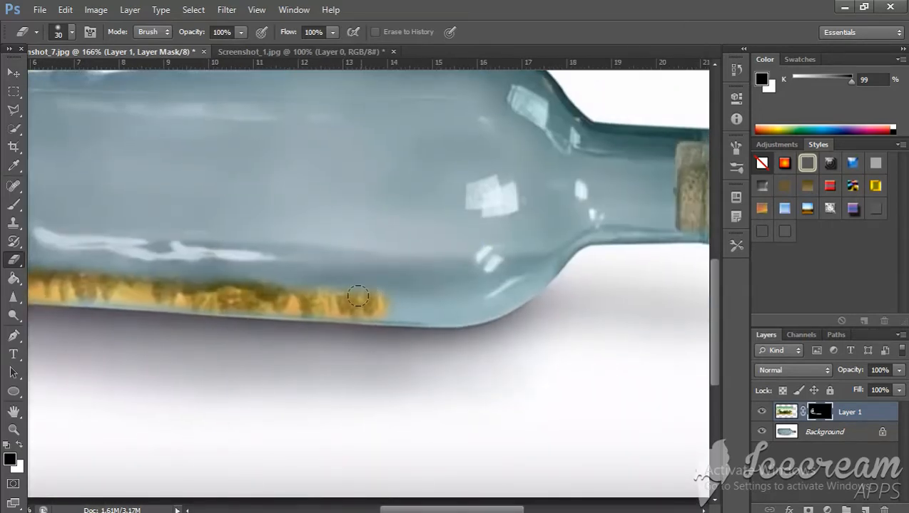
mouse_move(358, 296)
mouse_down()
mouse_move(477, 301)
mouse_move(512, 283)
mouse_move(561, 225)
mouse_up()
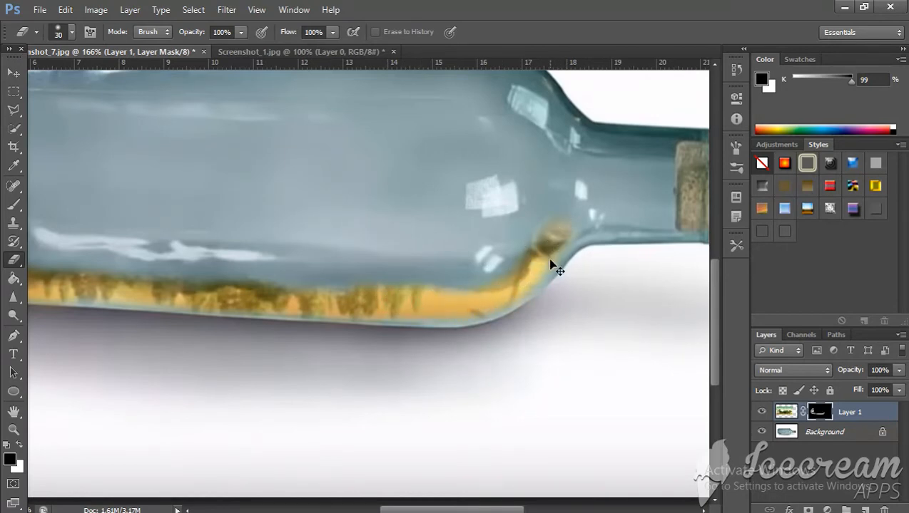
key(ctrl+z)
mouse_move(396, 300)
mouse_down()
mouse_move(449, 294)
mouse_move(397, 298)
mouse_move(441, 306)
mouse_move(497, 290)
mouse_move(585, 212)
mouse_move(659, 215)
mouse_move(656, 149)
mouse_move(517, 142)
mouse_move(464, 242)
mouse_up()
- Erase the mask along the inside of the bottle's neck, its upper shoulder and the adjoining part of the upper edge
mouse_move(527, 227)
mouse_down()
mouse_move(445, 168)
mouse_move(508, 205)
mouse_move(471, 166)
mouse_move(419, 134)
mouse_move(349, 123)
mouse_move(222, 128)
mouse_up()
mouse_move(395, 145)
mouse_down()
mouse_move(385, 135)
mouse_move(452, 142)
mouse_move(502, 207)
mouse_move(521, 203)
mouse_move(469, 171)
mouse_up()
mouse_move(575, 220)
mouse_down()
mouse_move(521, 210)
mouse_move(472, 164)
mouse_move(521, 214)
mouse_move(512, 208)
mouse_move(492, 175)
mouse_move(448, 136)
mouse_move(358, 123)
mouse_up()
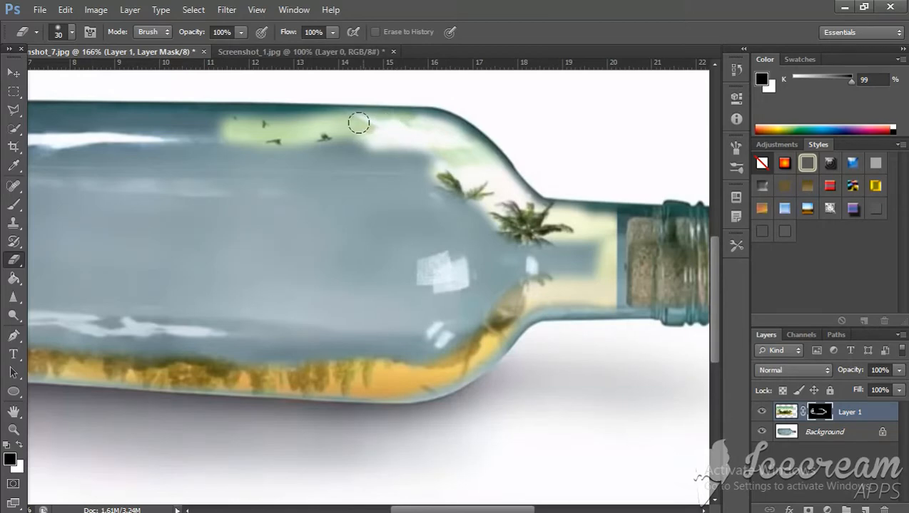
drag(343, 173, 381, 240)
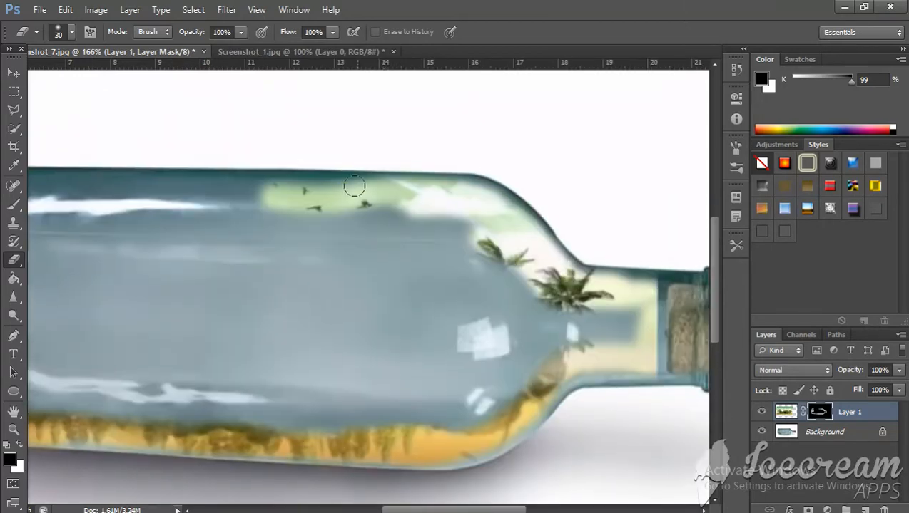
mouse_move(395, 193)
mouse_down()
mouse_move(343, 184)
mouse_move(210, 190)
mouse_move(259, 186)
mouse_move(476, 262)
mouse_up()
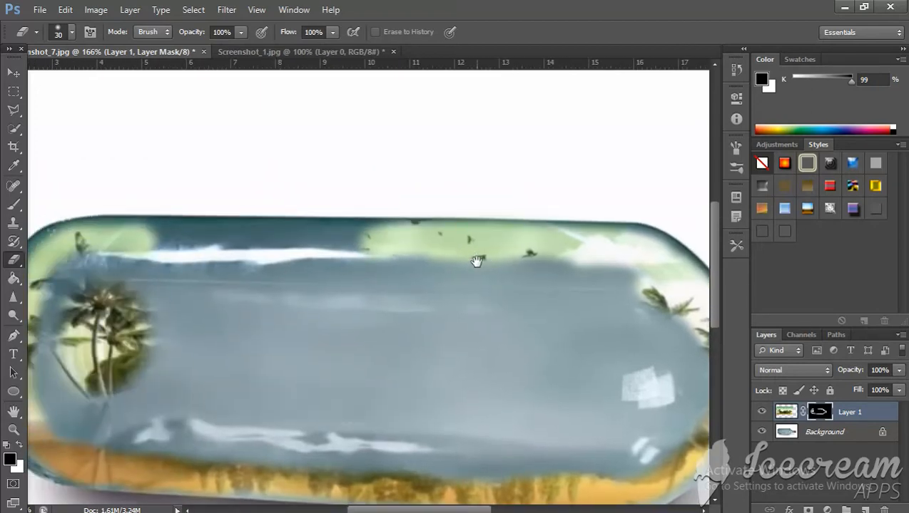
- Erase the mask in a band along the rest of the bottle's upper edge towards the base, undoing a stray stroke
mouse_move(401, 238)
mouse_down()
mouse_move(140, 238)
mouse_move(375, 244)
mouse_move(238, 229)
mouse_move(387, 239)
mouse_up()
drag(325, 234, 368, 234)
key(ctrl+z)
drag(403, 239, 145, 237)
mouse_move(172, 240)
mouse_down()
mouse_move(295, 245)
mouse_move(347, 241)
mouse_move(286, 236)
mouse_move(376, 237)
mouse_move(352, 238)
mouse_up()
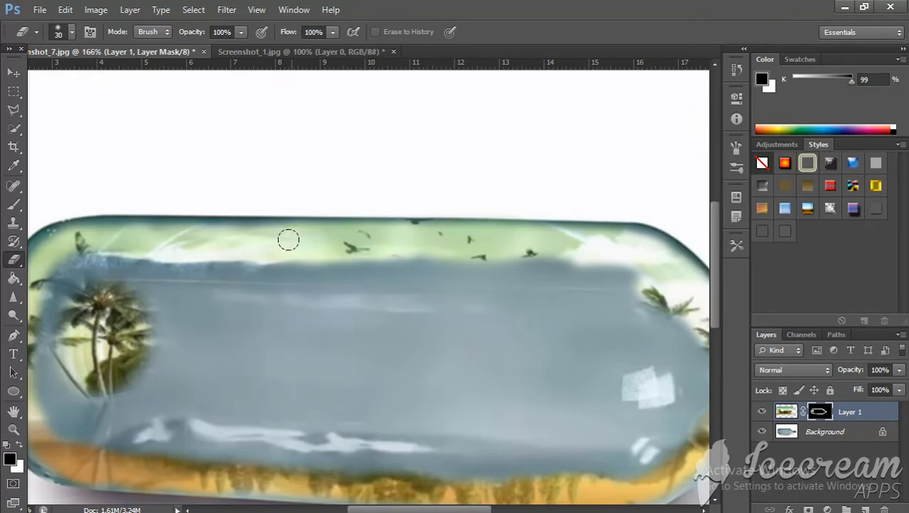
drag(152, 231, 304, 237)
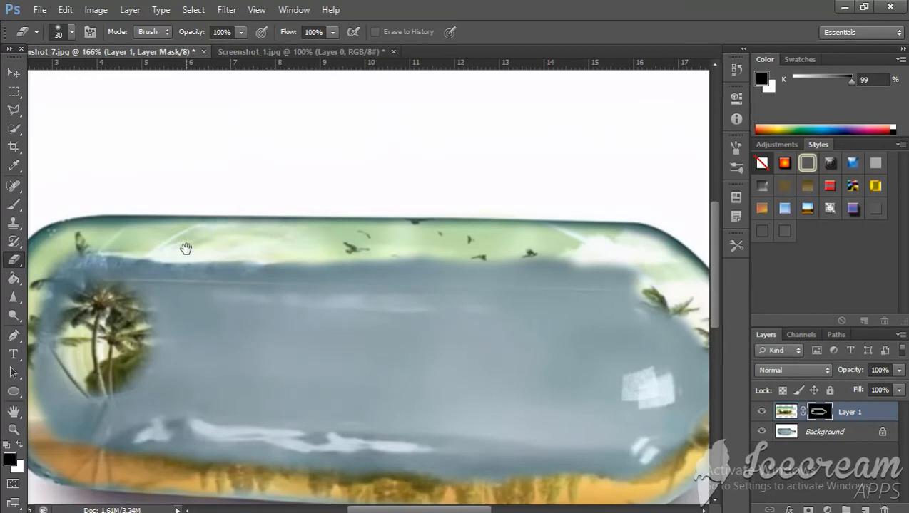
drag(185, 248, 383, 267)
drag(288, 259, 391, 255)
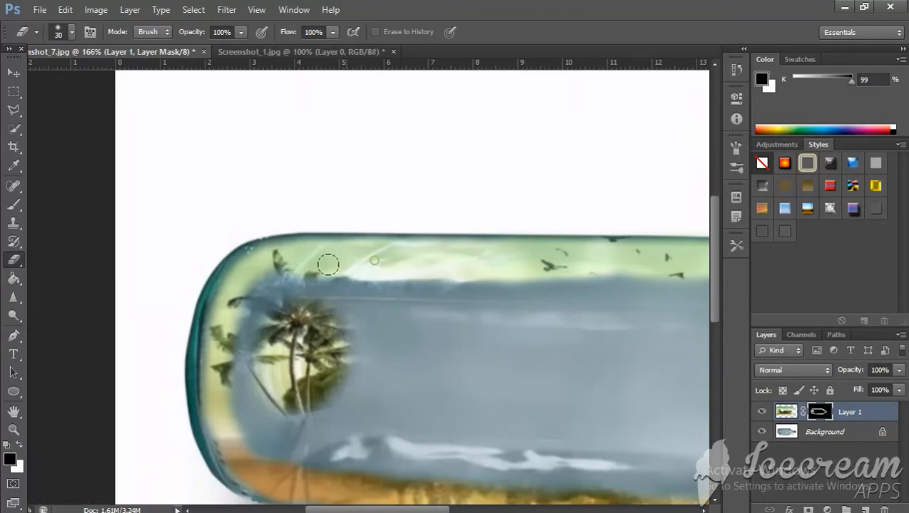
- Erase the mask over the palm trees, bright sky, island trees and water in the base half of the bottle
mouse_move(247, 274)
mouse_down()
mouse_move(229, 331)
mouse_move(255, 353)
mouse_move(244, 270)
mouse_up()
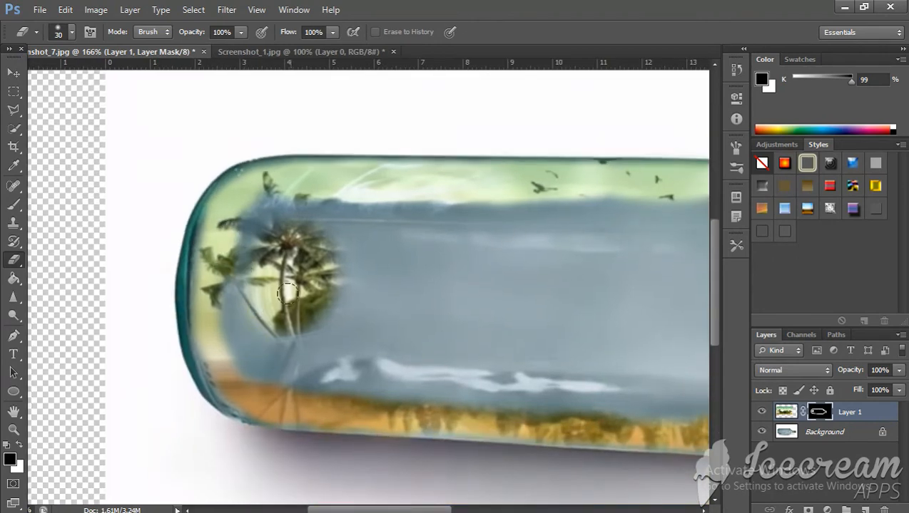
mouse_move(303, 287)
mouse_down()
mouse_move(431, 225)
mouse_move(346, 215)
mouse_move(244, 242)
mouse_move(267, 198)
mouse_move(248, 227)
mouse_up()
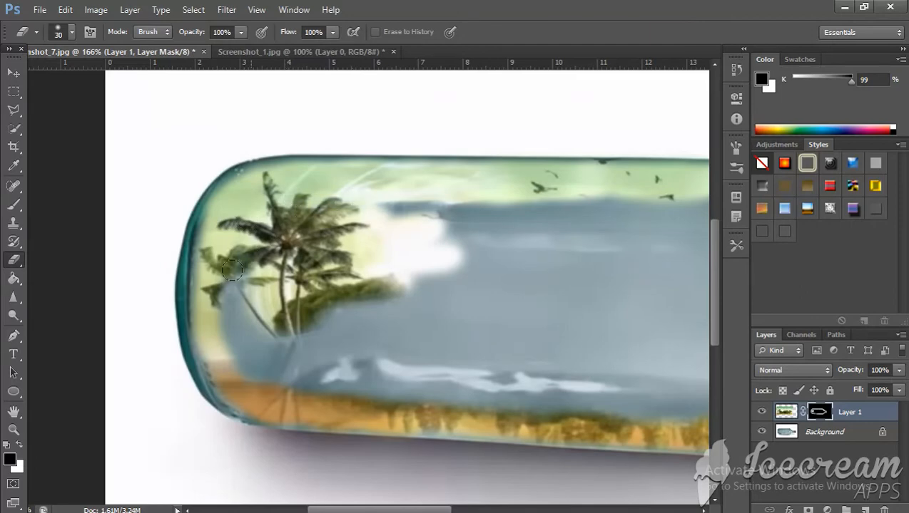
mouse_move(238, 264)
mouse_down()
mouse_move(248, 348)
mouse_move(230, 303)
mouse_move(234, 360)
mouse_move(252, 378)
mouse_move(228, 314)
mouse_move(283, 299)
mouse_move(264, 296)
mouse_move(293, 377)
mouse_move(302, 364)
mouse_move(271, 357)
mouse_move(316, 321)
mouse_move(412, 311)
mouse_move(498, 287)
mouse_move(370, 248)
mouse_move(403, 215)
mouse_move(470, 207)
mouse_up()
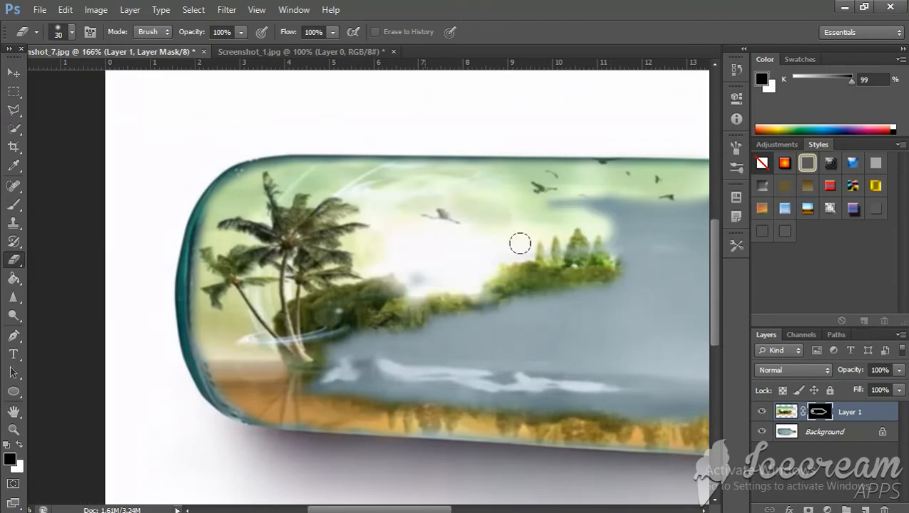
mouse_move(520, 244)
mouse_down()
mouse_move(465, 314)
mouse_move(477, 340)
mouse_move(494, 318)
mouse_move(446, 333)
mouse_move(496, 345)
mouse_move(293, 343)
mouse_move(521, 363)
mouse_move(505, 384)
mouse_move(320, 366)
mouse_move(353, 389)
mouse_move(411, 398)
mouse_move(580, 391)
mouse_move(465, 404)
mouse_up()
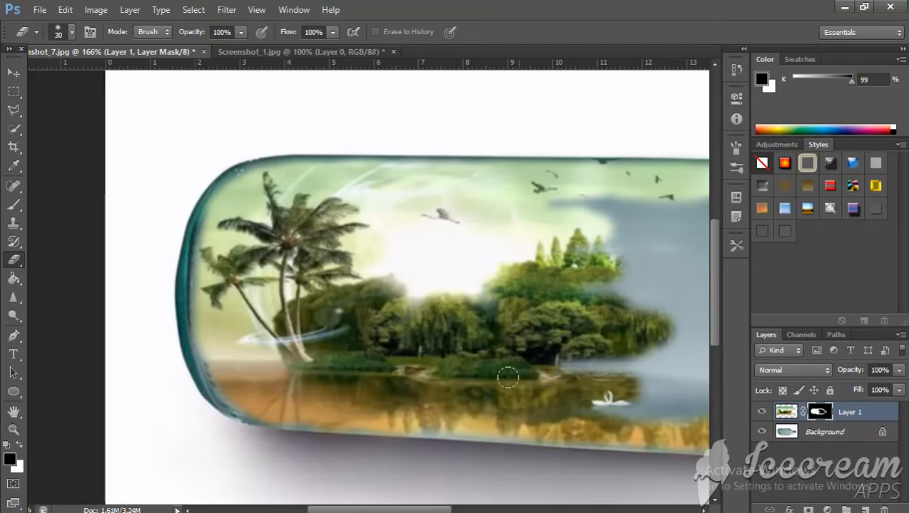
- Erase the remaining mask over the island, sky and palms between the bottle's middle and neck, and view the whole bottle
scroll(314, 300, right, 6)
mouse_move(389, 341)
mouse_down()
mouse_move(412, 344)
mouse_move(596, 280)
mouse_move(456, 275)
mouse_move(471, 314)
mouse_move(521, 254)
mouse_move(414, 184)
mouse_move(351, 179)
mouse_move(648, 198)
mouse_move(451, 212)
mouse_move(482, 242)
mouse_move(649, 236)
mouse_up()
drag(451, 214, 432, 202)
mouse_move(626, 237)
mouse_down()
mouse_move(554, 246)
mouse_move(502, 216)
mouse_move(496, 199)
mouse_move(515, 251)
mouse_move(565, 256)
mouse_move(525, 278)
mouse_move(471, 333)
mouse_move(242, 347)
mouse_move(335, 360)
mouse_move(256, 334)
mouse_move(474, 313)
mouse_move(532, 273)
mouse_move(499, 265)
mouse_move(527, 292)
mouse_up()
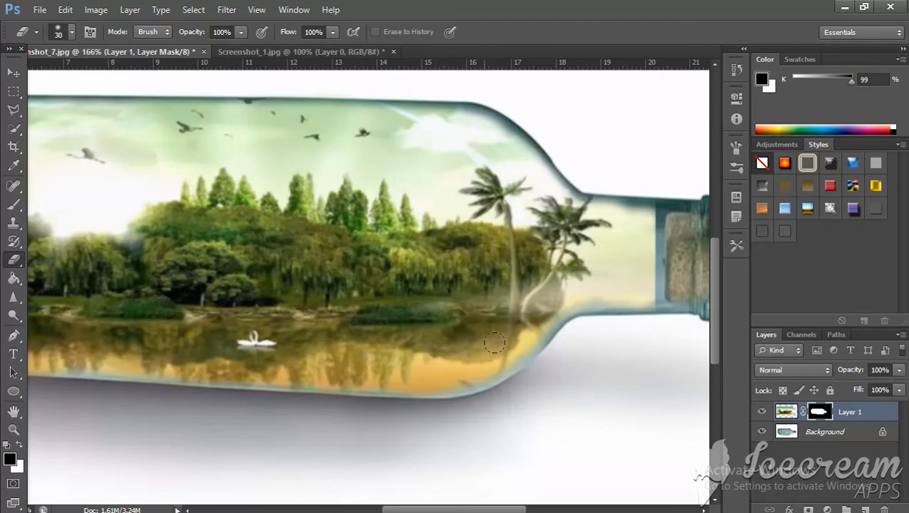
key(z)
mouse_move(538, 274)
mouse_down()
mouse_move(462, 260)
mouse_move(457, 270)
mouse_up()
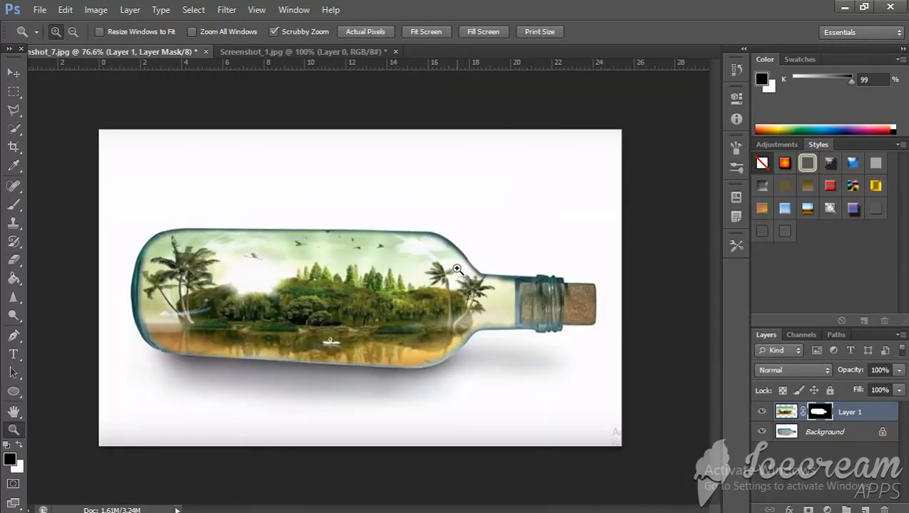